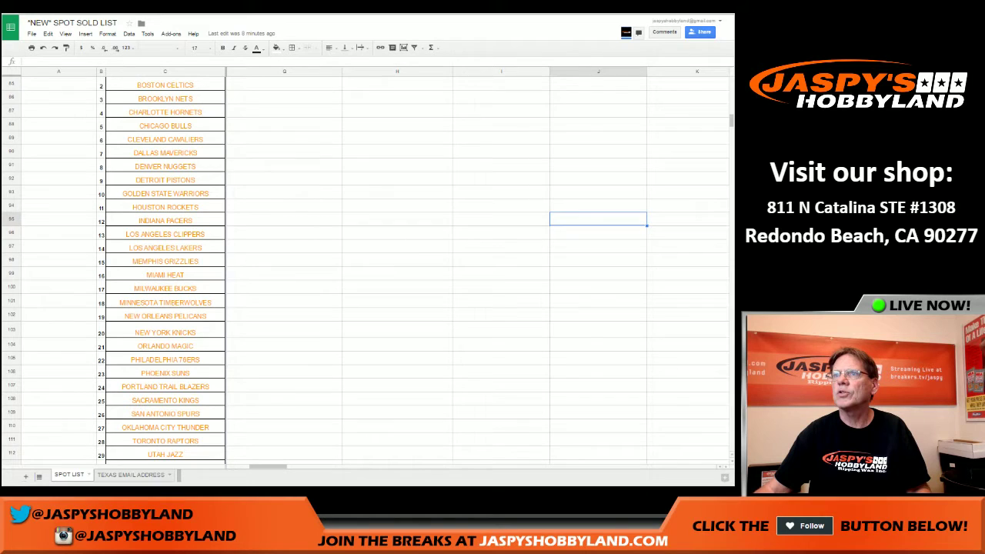
Step: Copy the full list of randomized participant names from the List Randomizer results and create a new blank spreadsheet
key(ctrl+Tab)
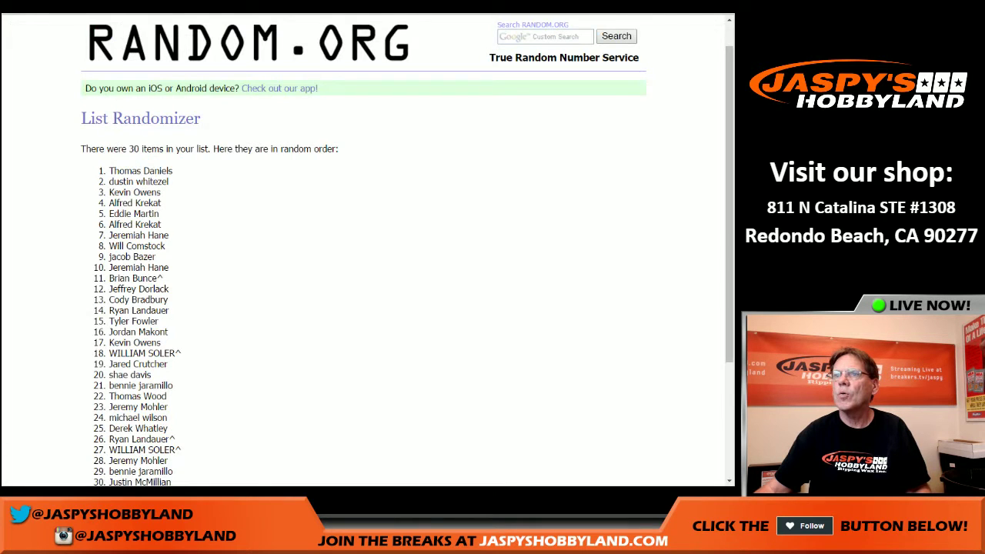
drag(108, 168, 173, 314)
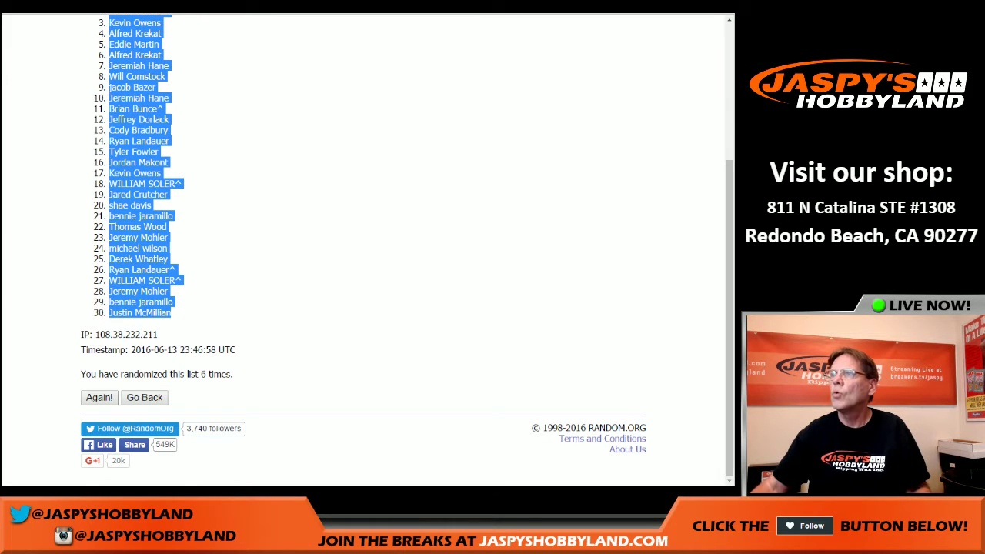
key(ctrl+Tab)
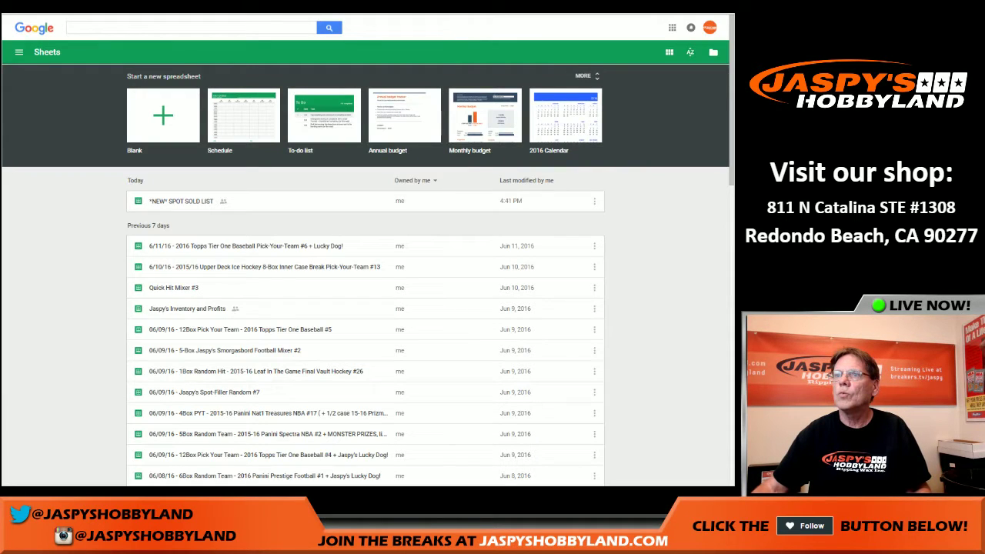
click(163, 115)
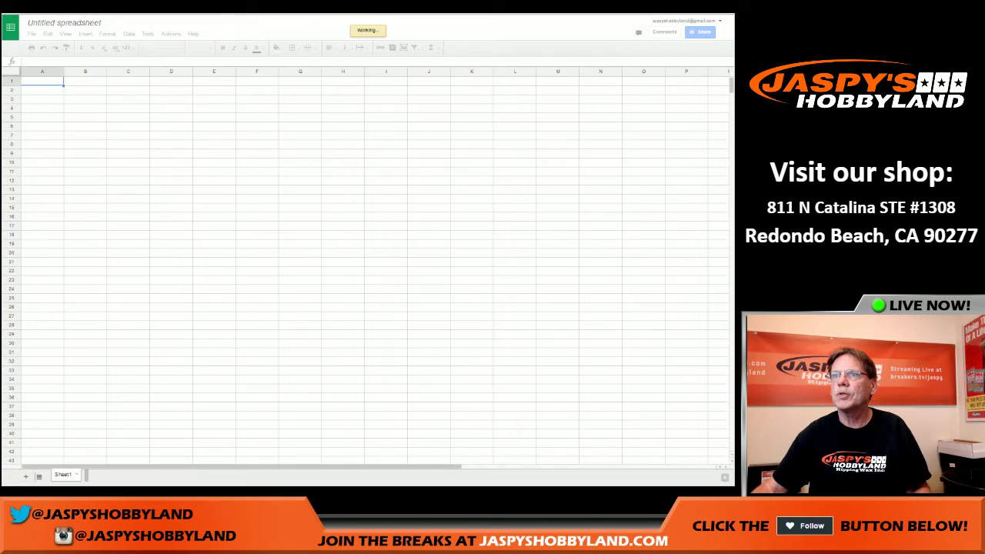
Step: Paste the copied participant names into column A, starting at cell A2
right_click(44, 91)
key(Escape)
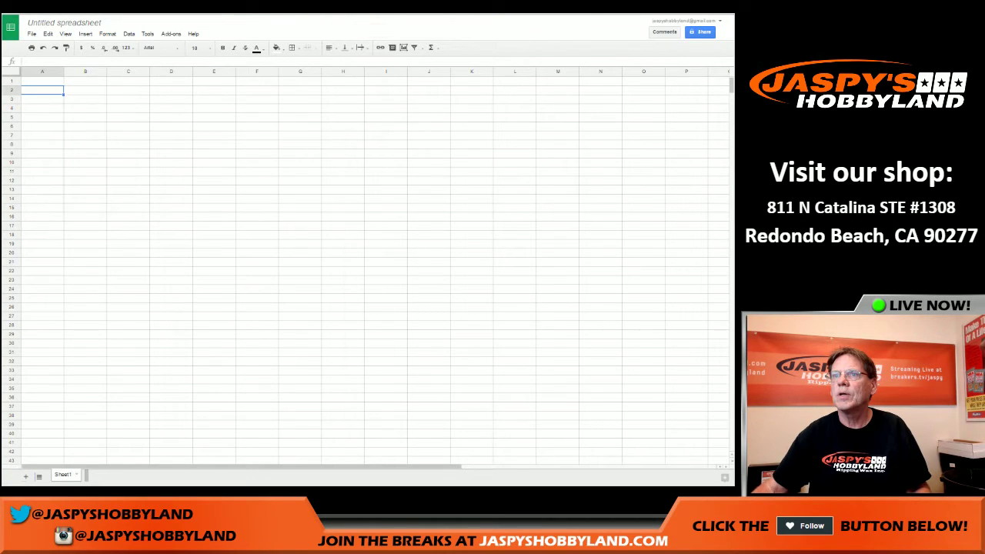
right_click(50, 92)
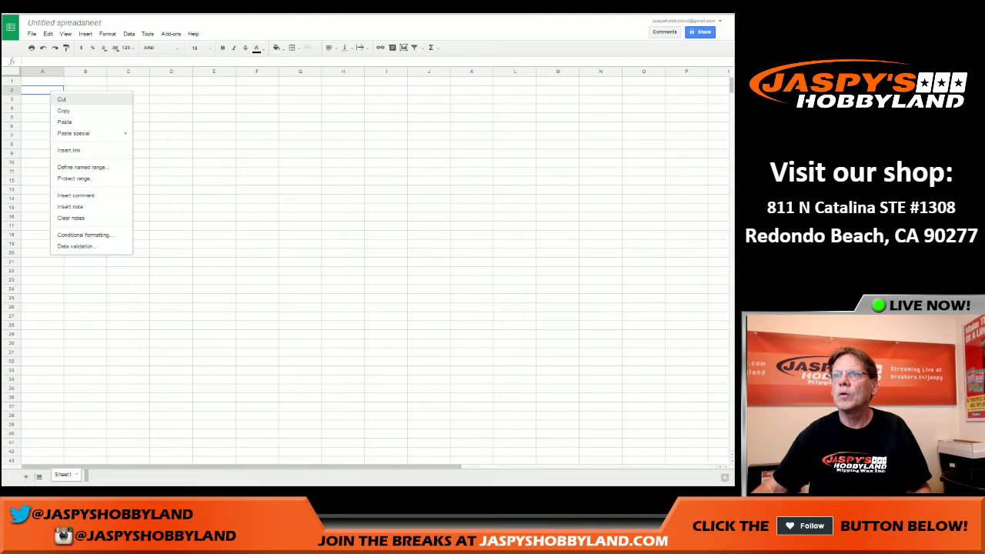
click(65, 122)
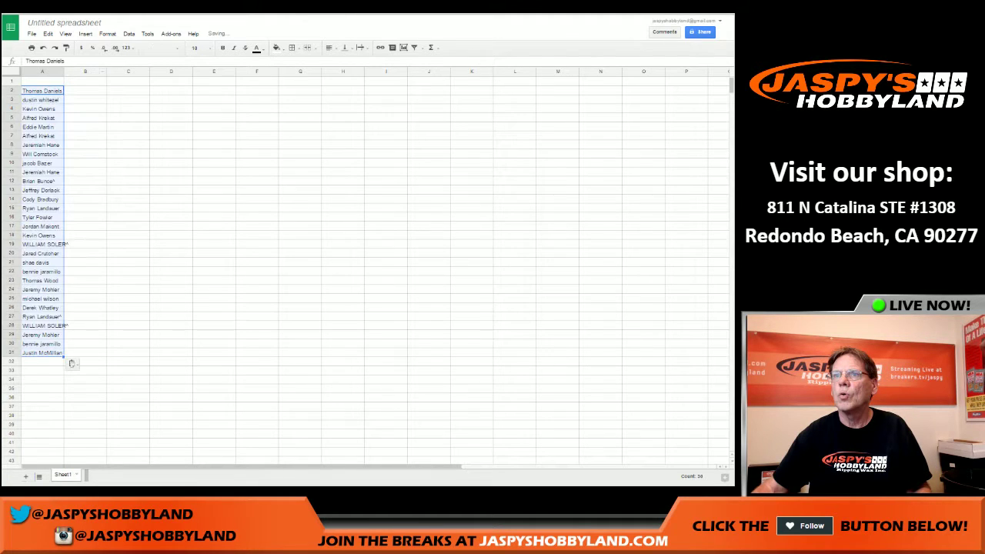
Step: Copy the randomized NBA team list from the List Randomizer results and paste it into column B, starting at cell B2
key(ctrl+Tab)
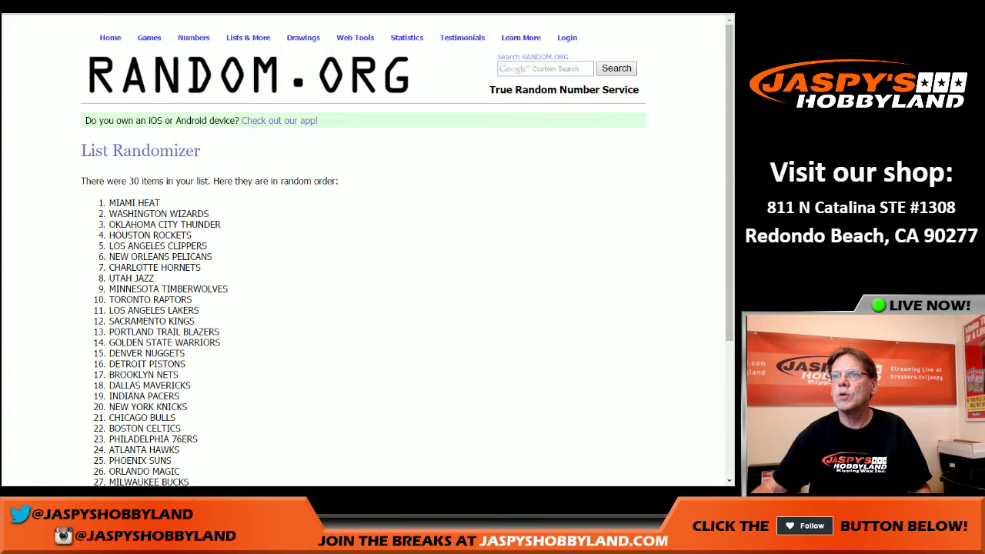
drag(109, 202, 194, 365)
key(ctrl+c)
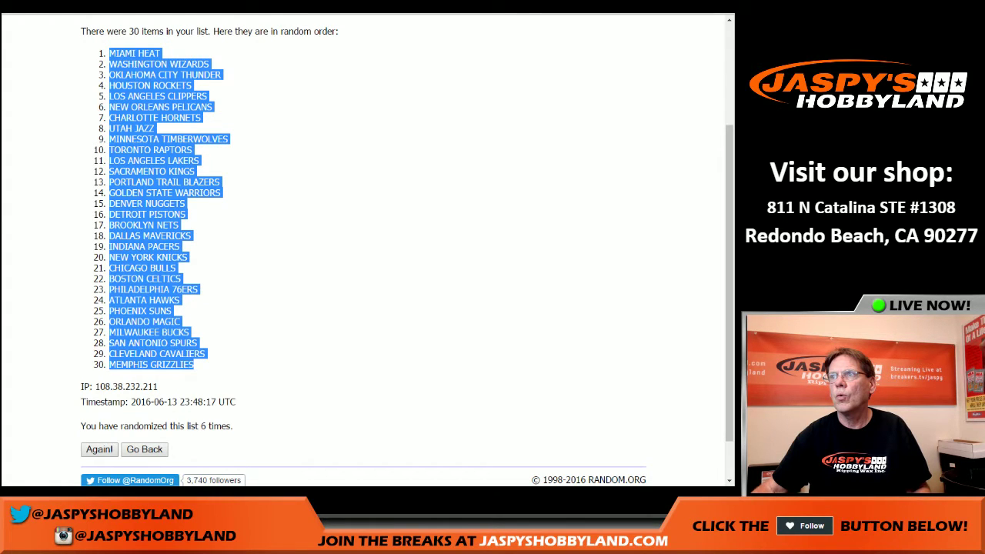
key(ctrl+Tab)
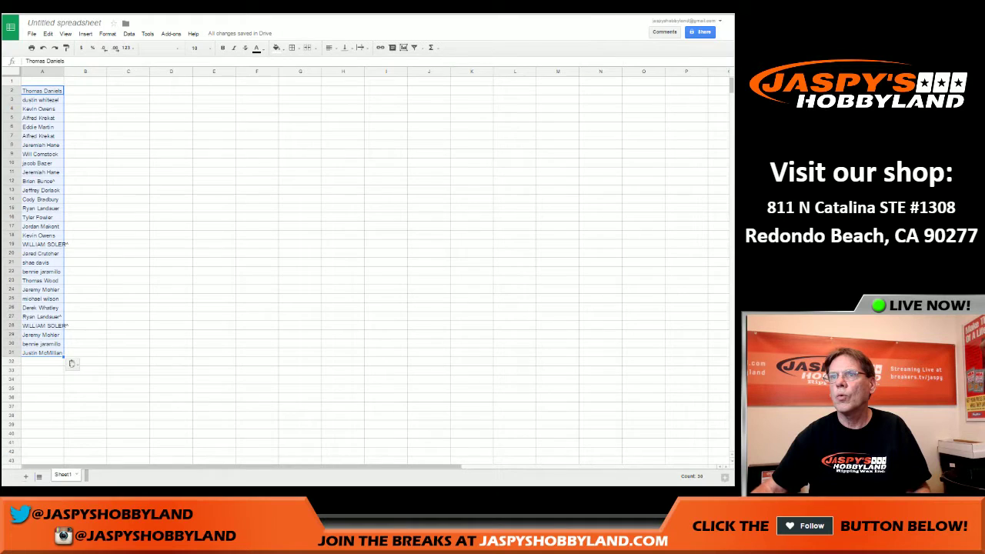
click(85, 90)
right_click(87, 91)
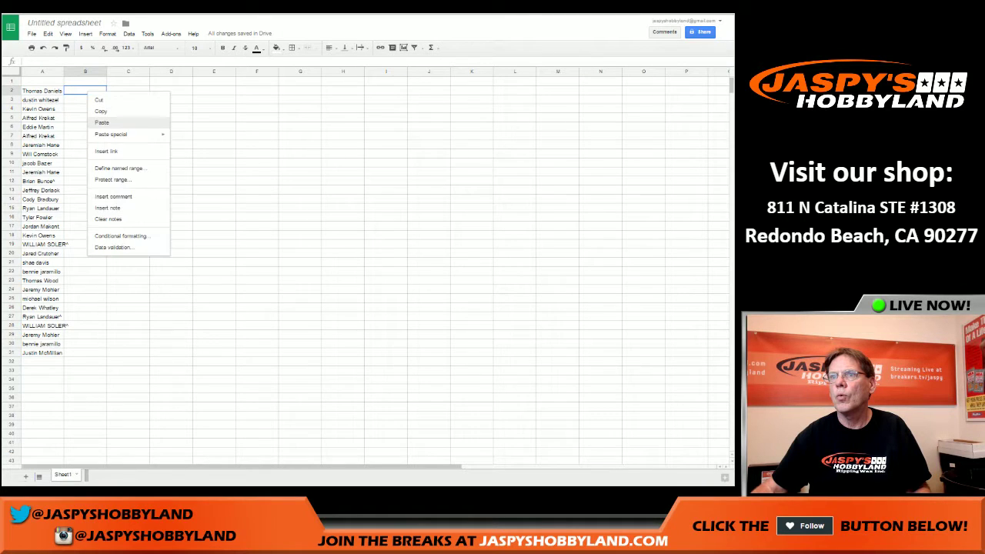
click(102, 122)
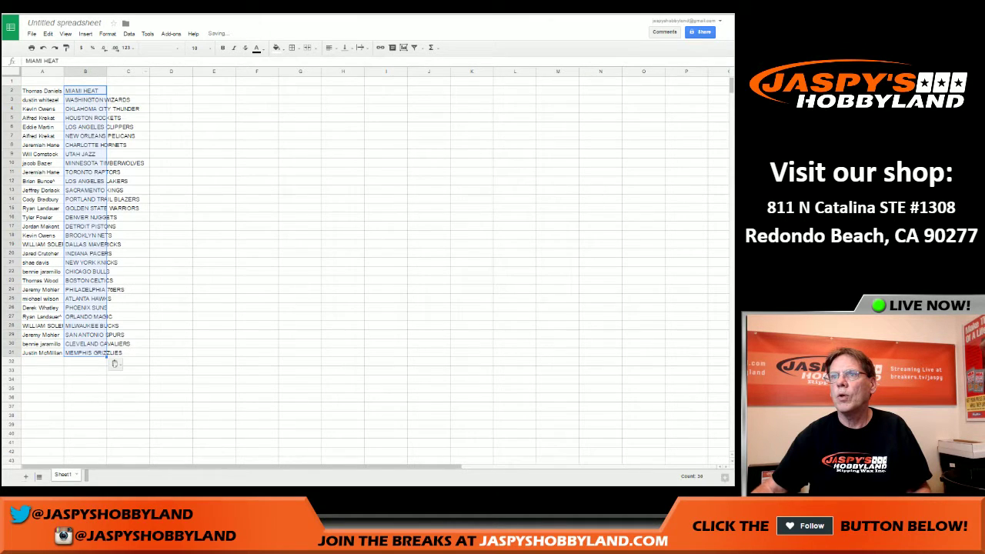
Step: Format the entire sheet as bold at font size 18 and fit columns A and B to their contents
double_click(106, 71)
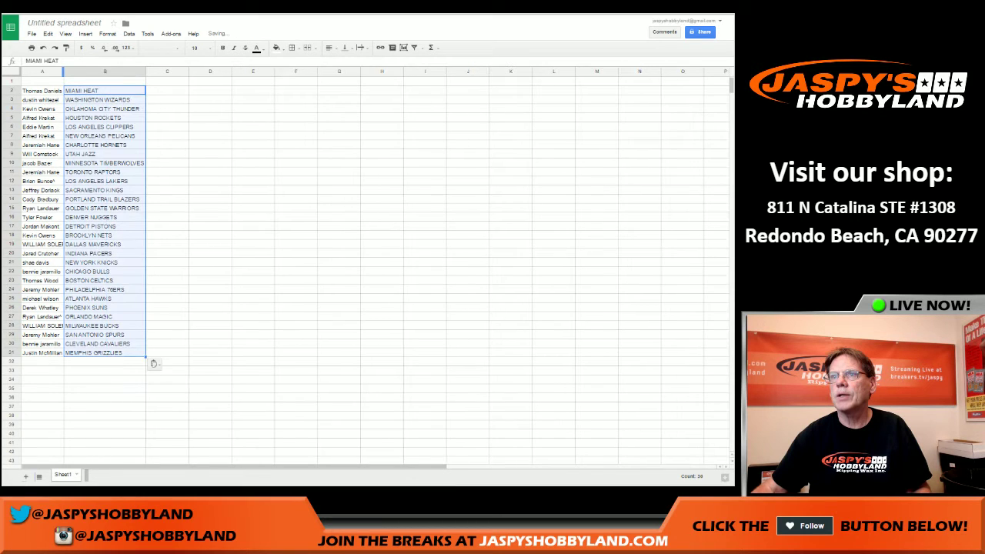
double_click(63, 71)
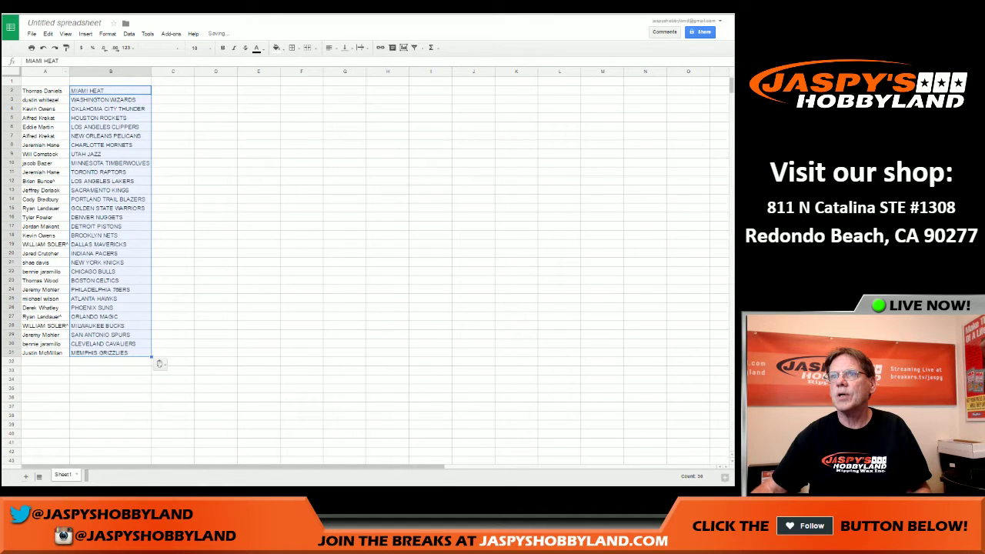
key(ctrl+a)
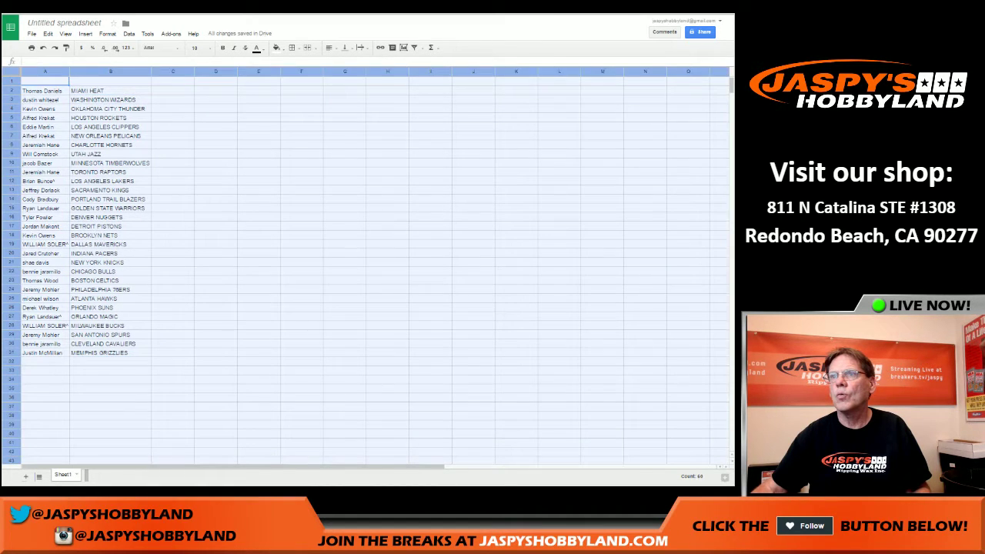
key(ctrl+b)
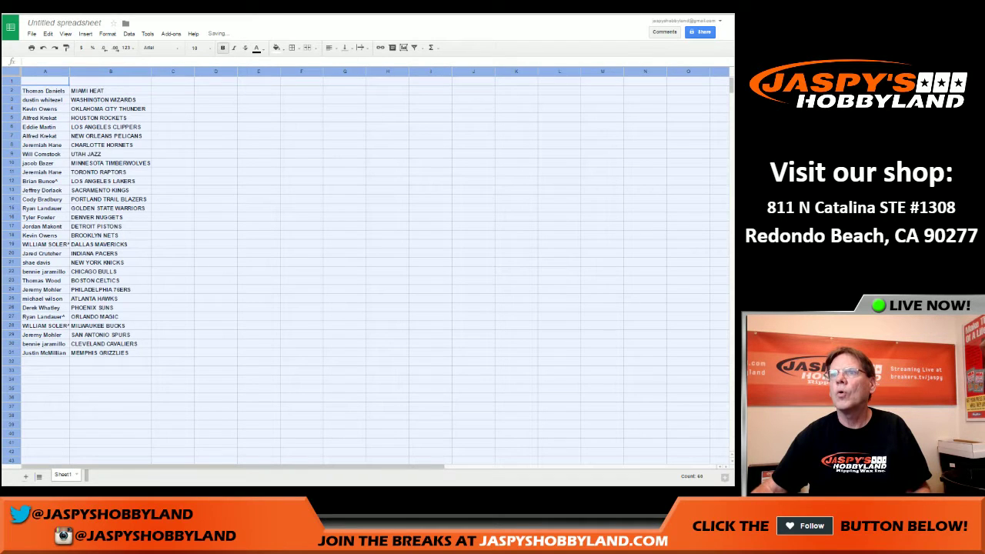
click(197, 48)
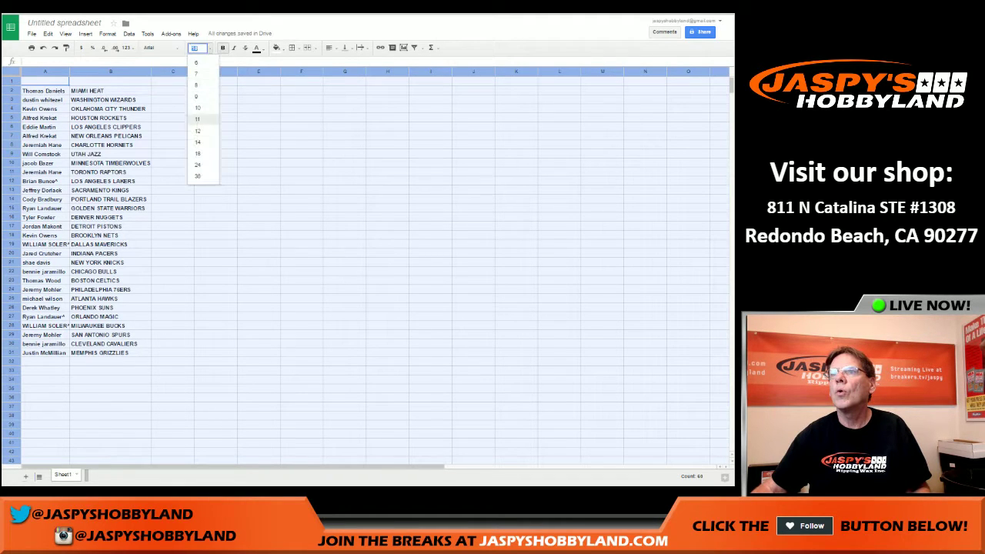
click(198, 153)
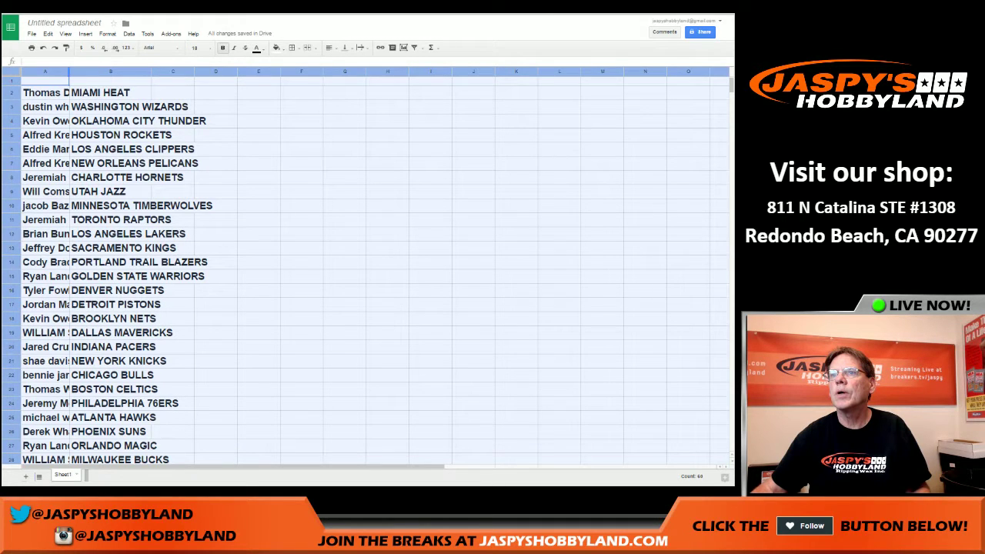
double_click(68, 71)
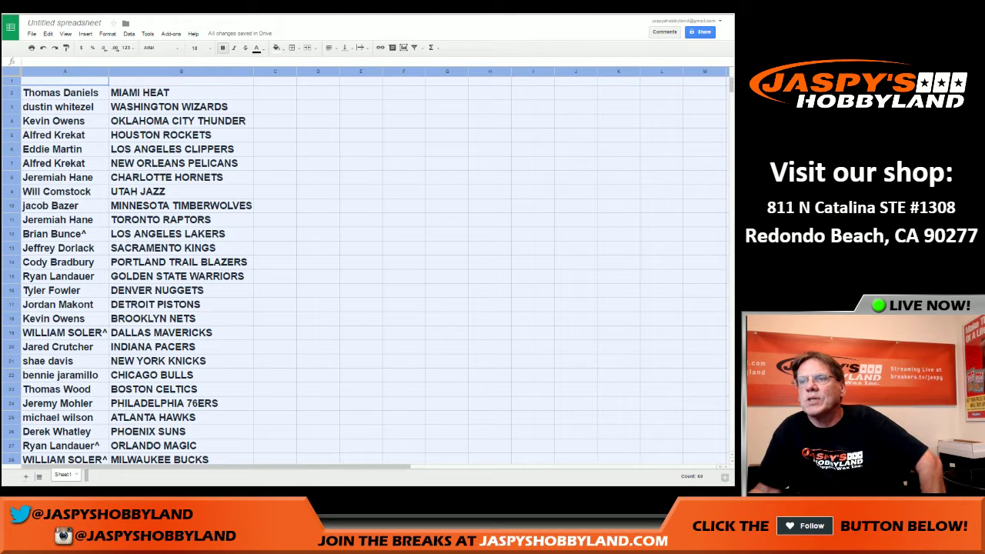
Step: Enter the title "Basketball Finals Mixer 6/13/16" in cell A1
scroll(369, 269, down, 2)
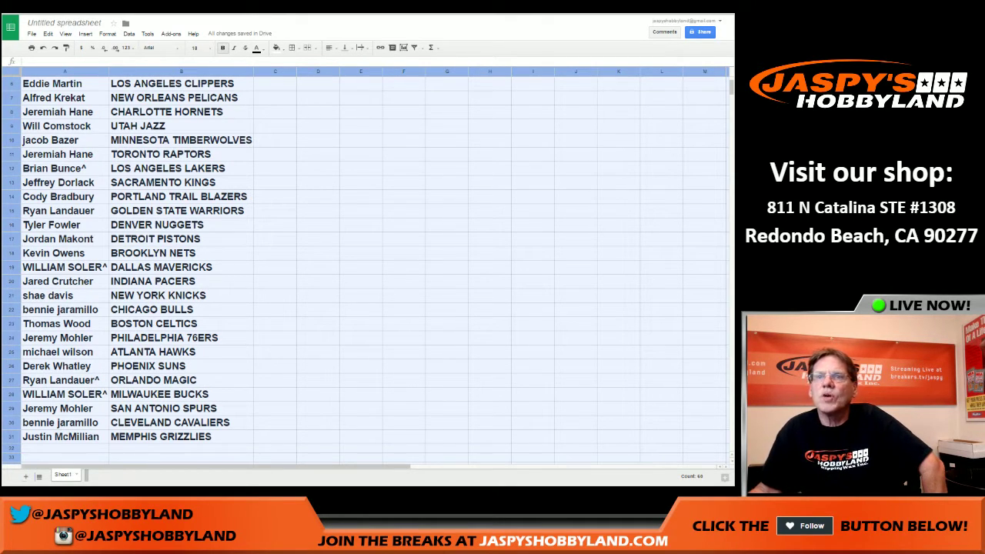
scroll(366, 270, up, 2)
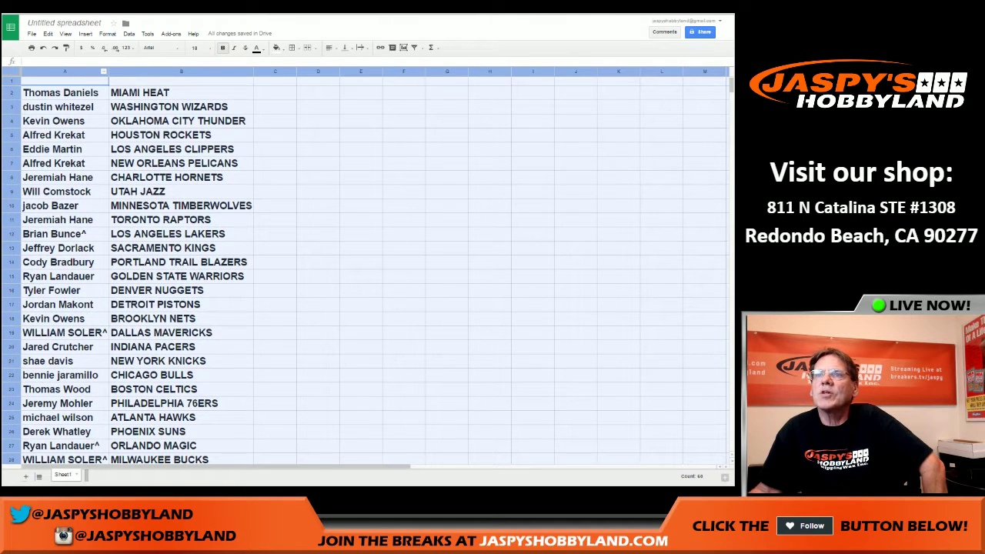
click(65, 80)
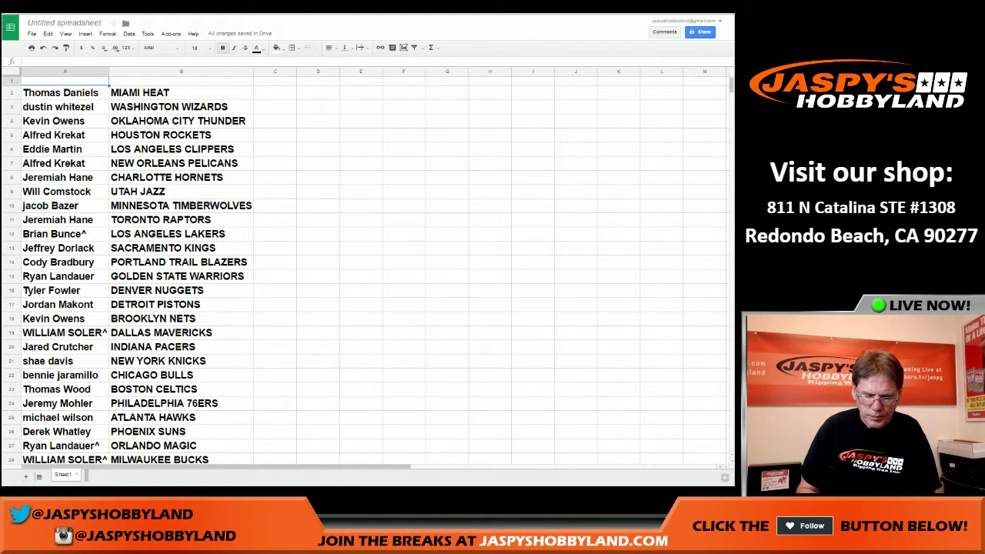
text(B)
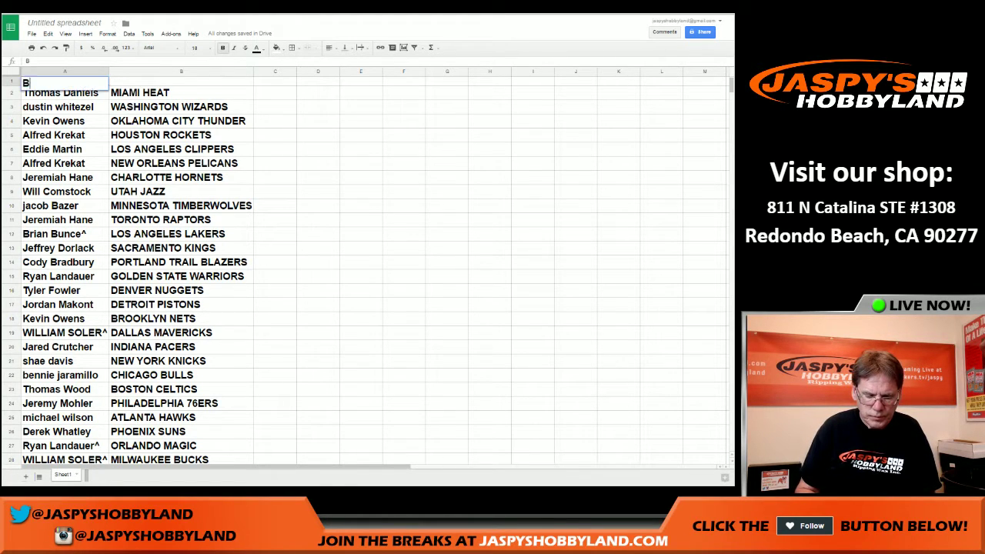
text(asketba)
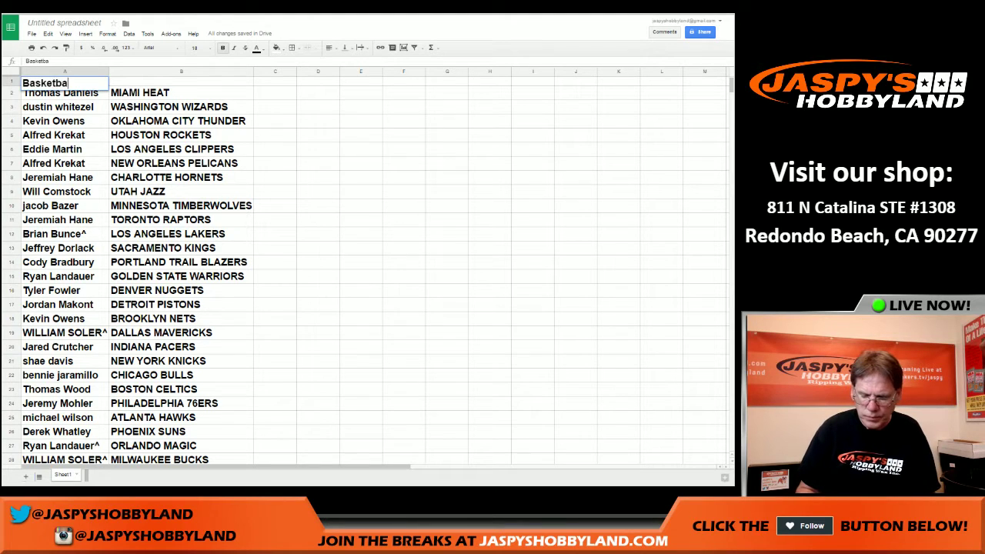
text(ll F)
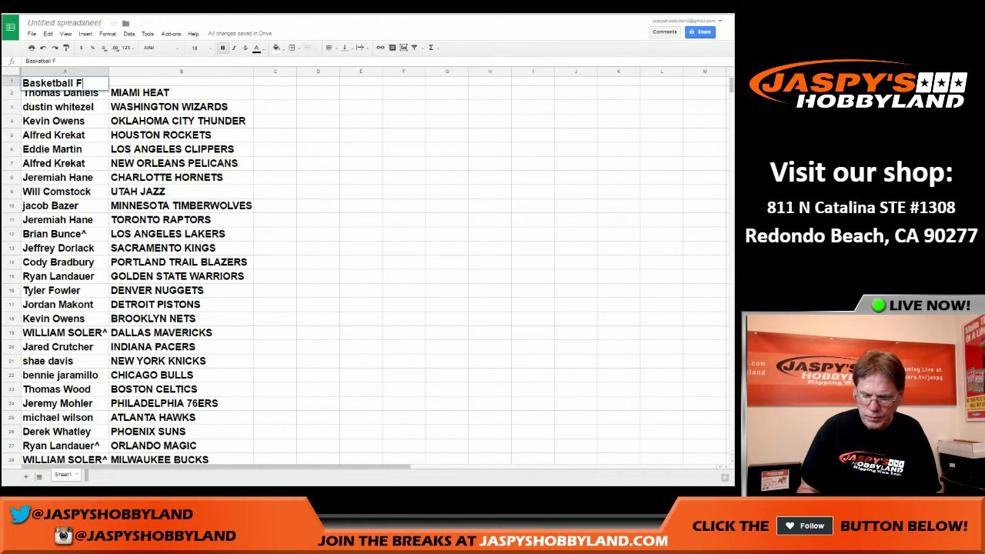
text(in)
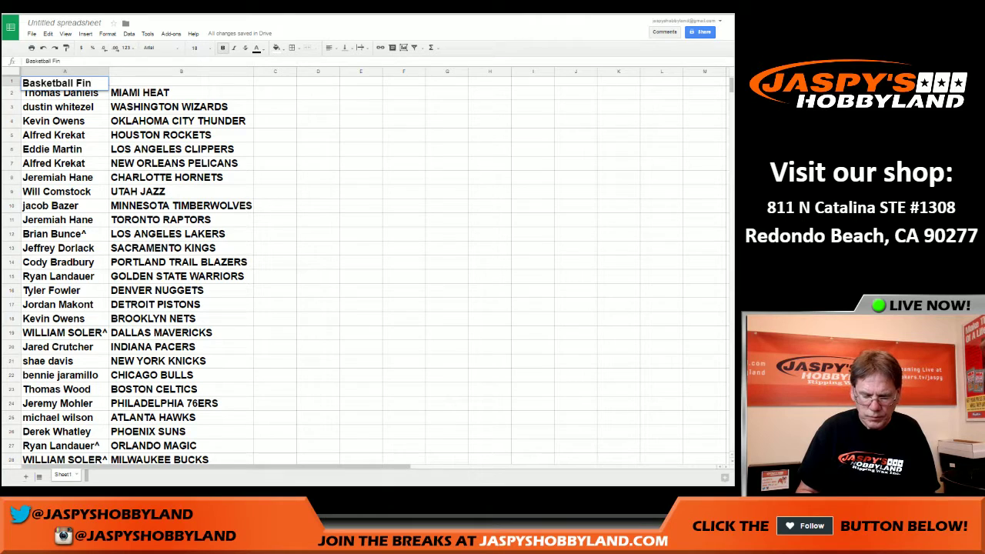
text(a)
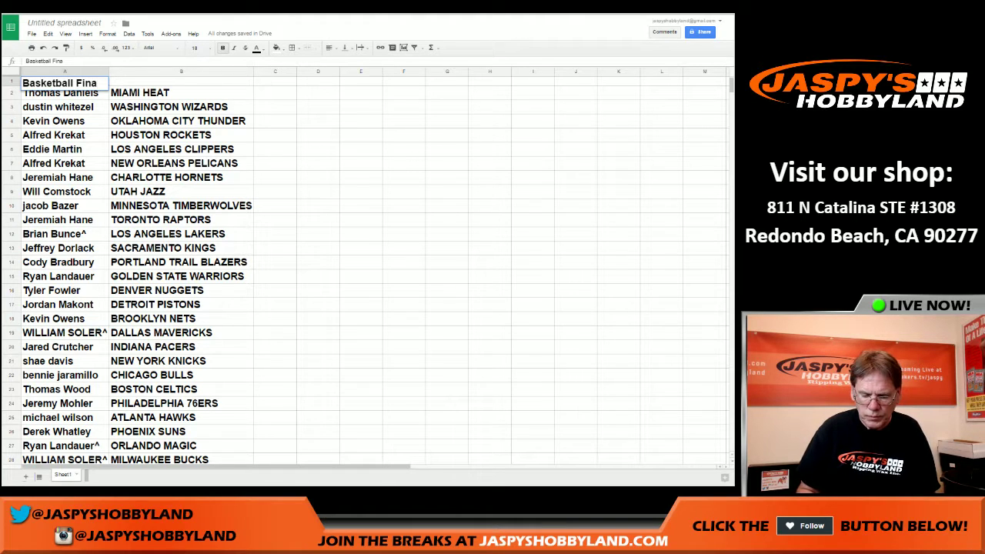
text(ls Mi)
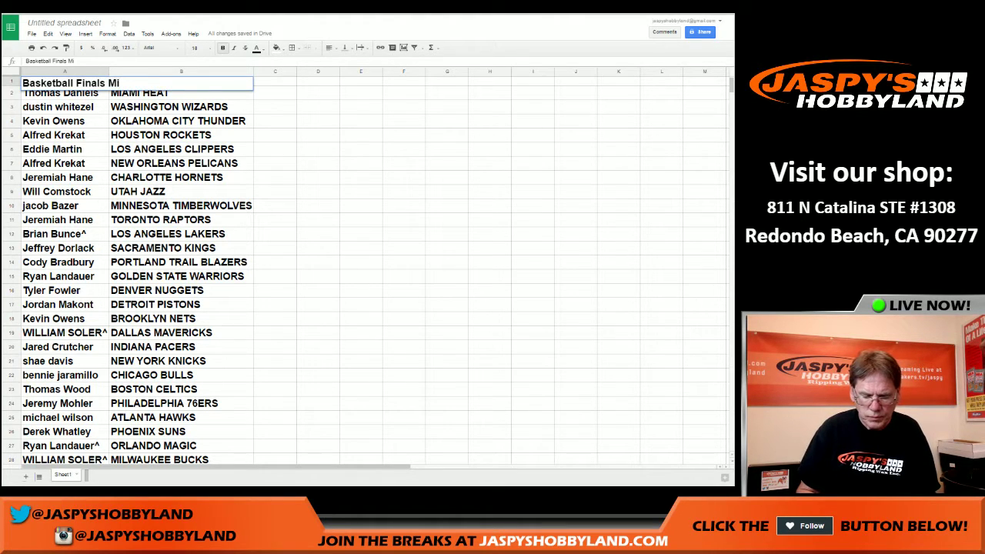
text(xer)
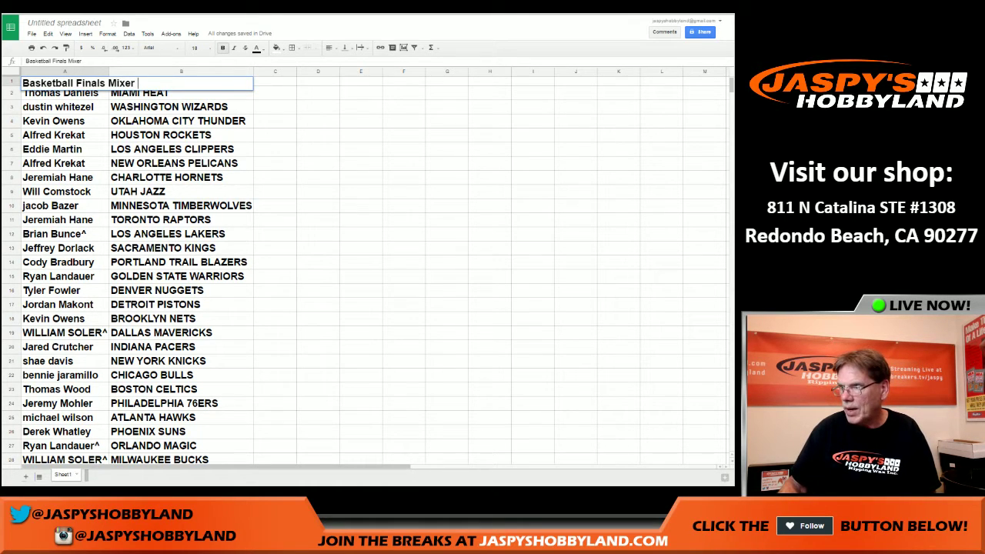
text( 6/13/)
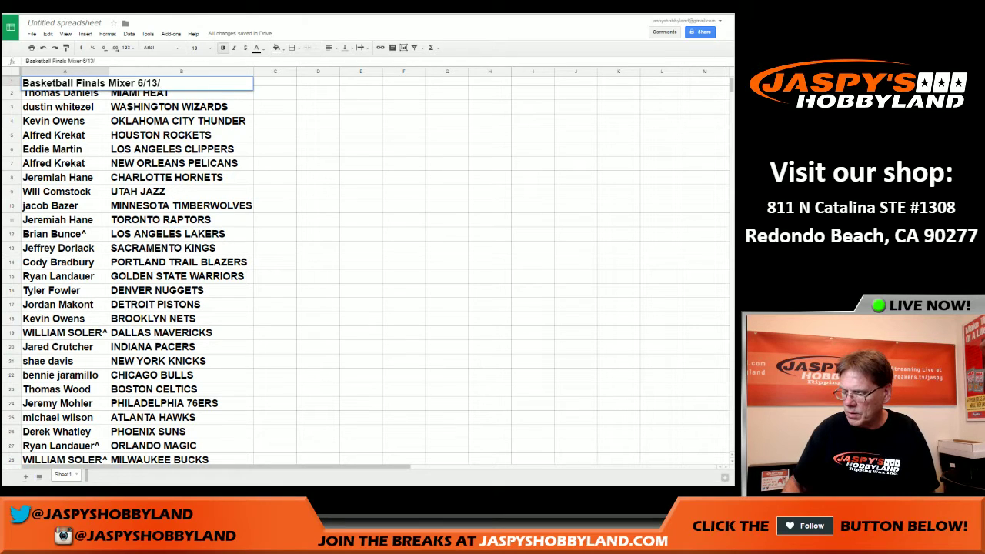
text(16)
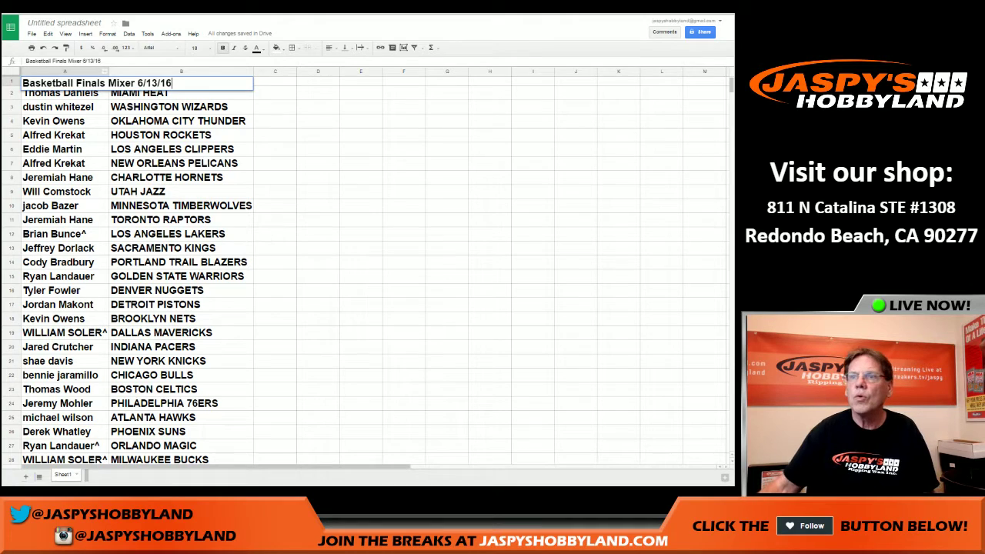
click(317, 163)
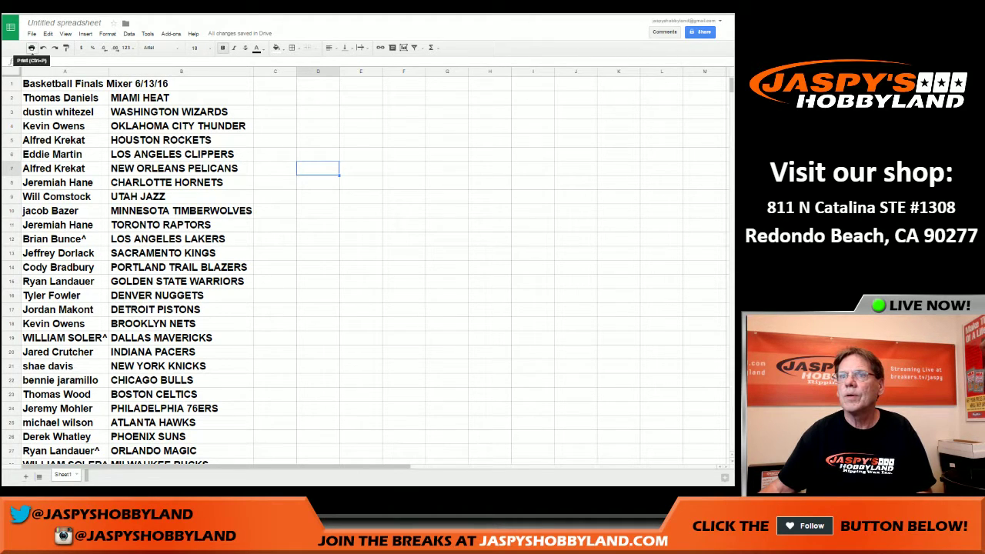
Step: Set the current sheet's print layout to portrait and continue to the print preview
click(31, 48)
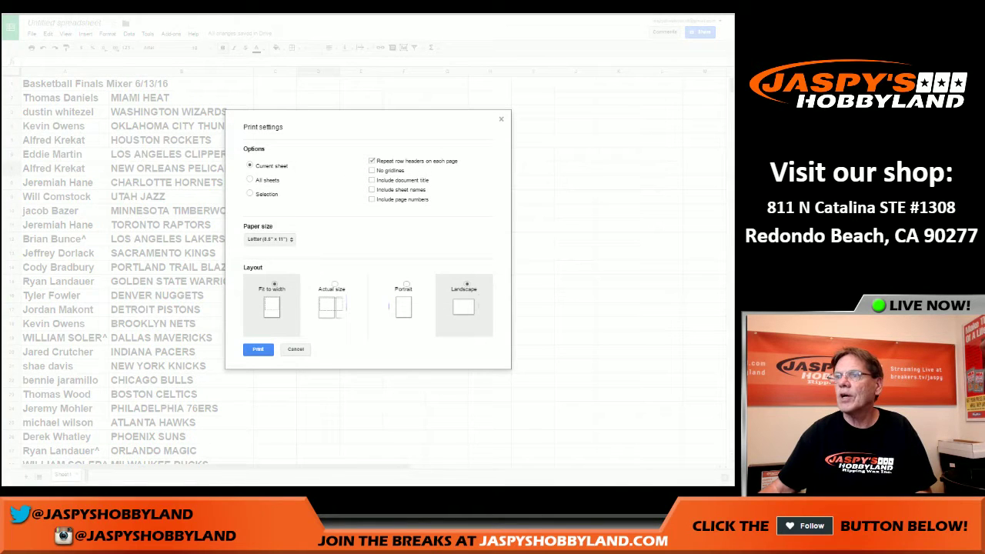
click(403, 306)
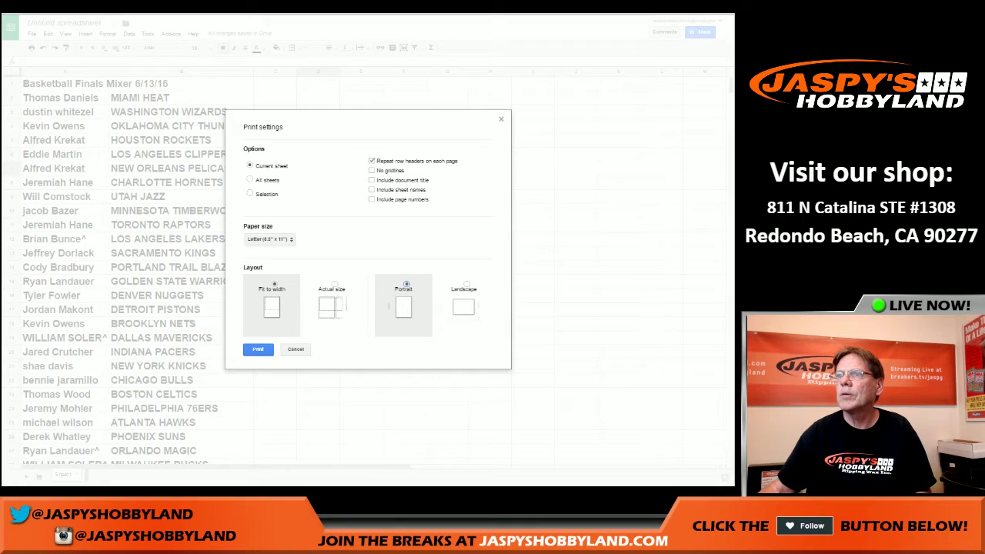
click(258, 348)
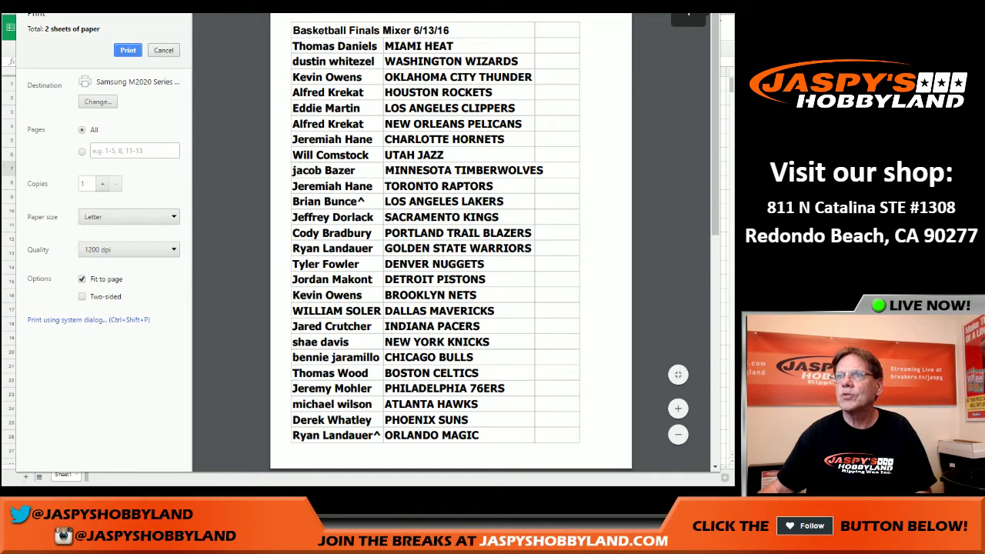
Step: Cancel the print preview and set the entire sheet's font size to 14
click(163, 50)
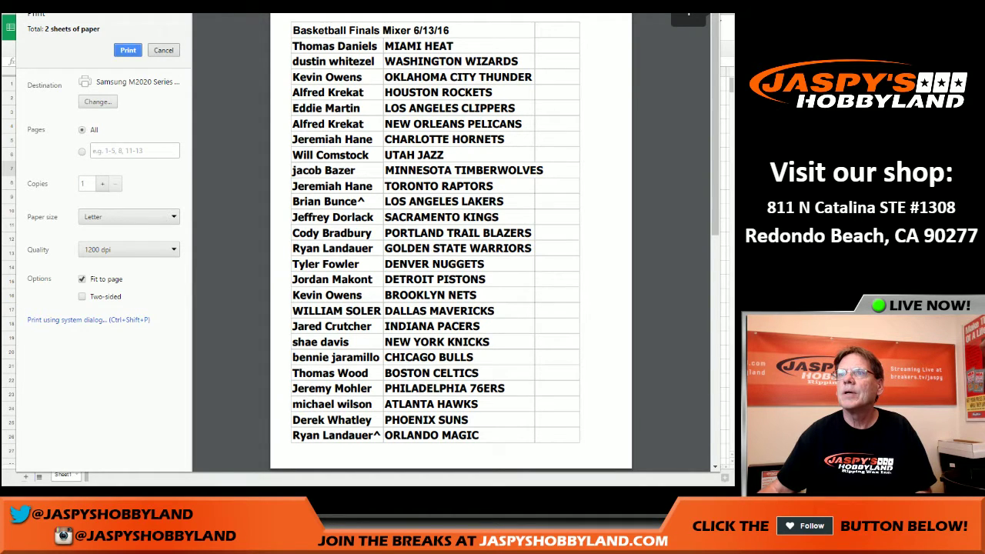
key(ctrl+a)
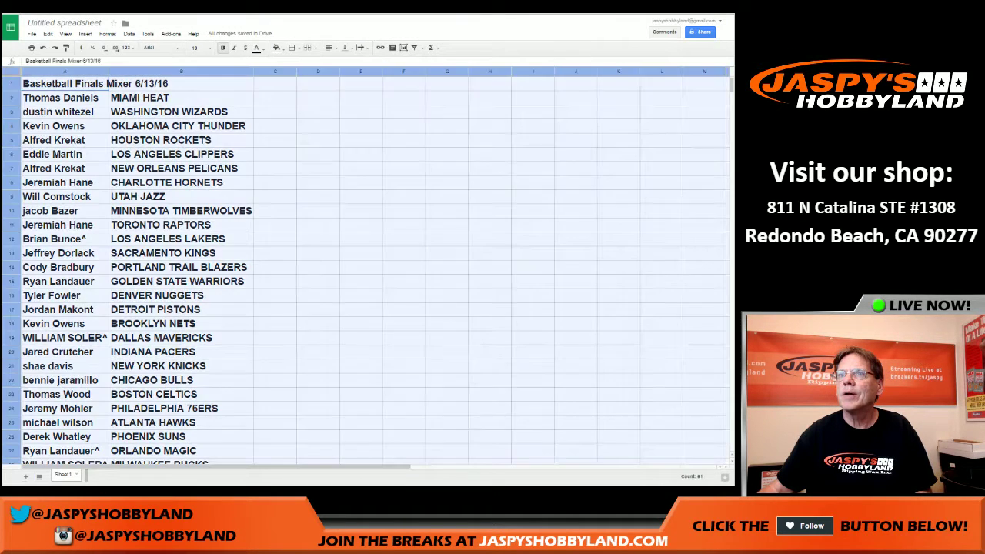
click(195, 48)
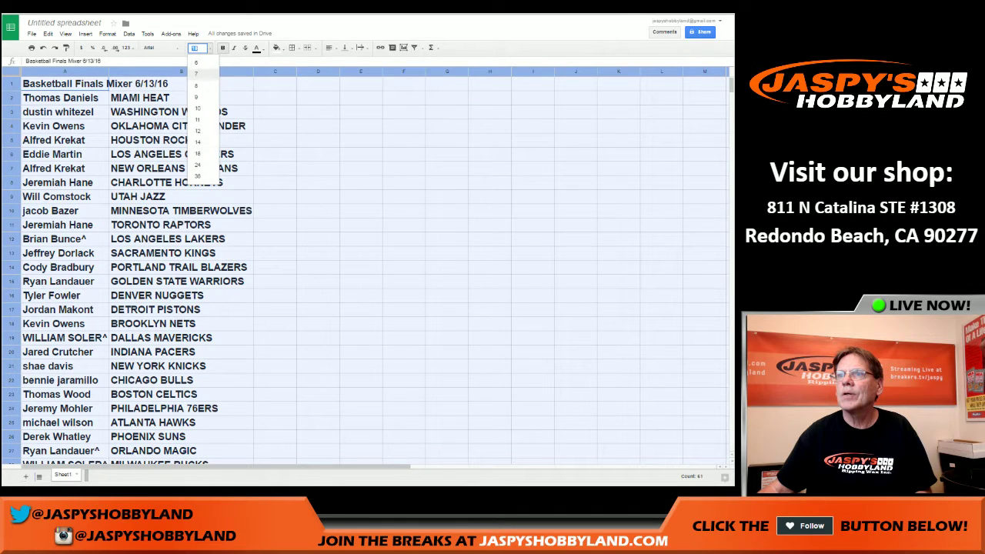
click(197, 142)
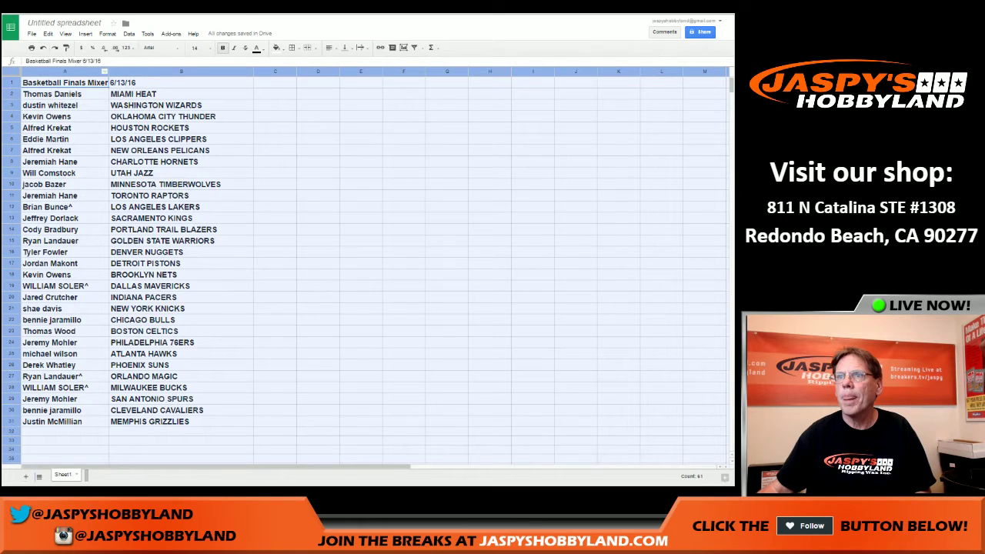
Step: Preview the current sheet's printout in portrait layout, fitted to width on Letter paper, and close the preview
key(ctrl+p)
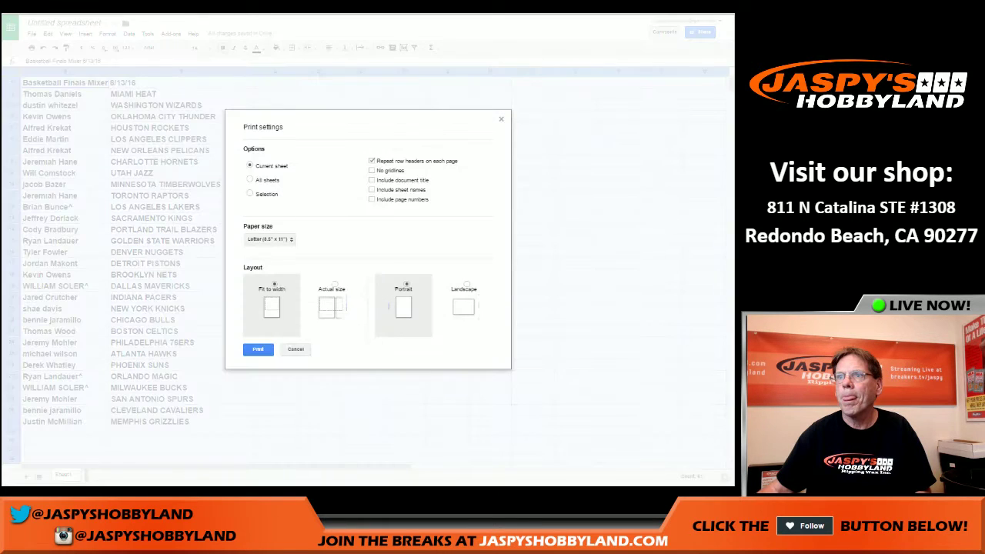
key(Return)
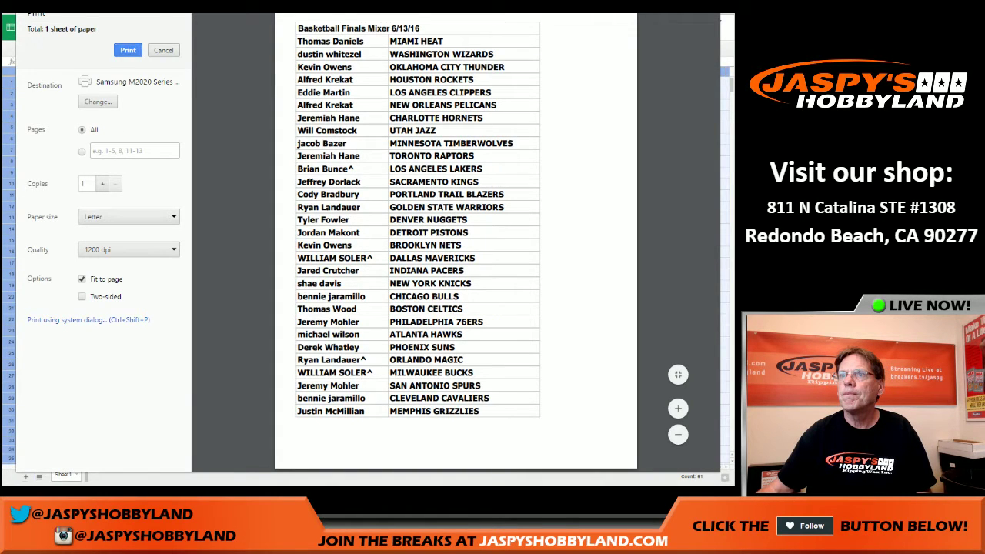
key(Escape)
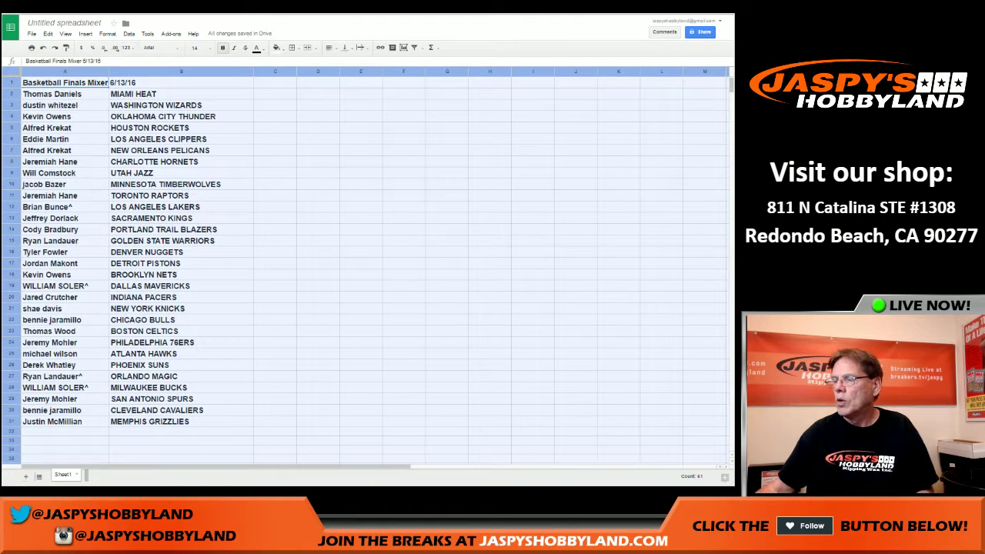